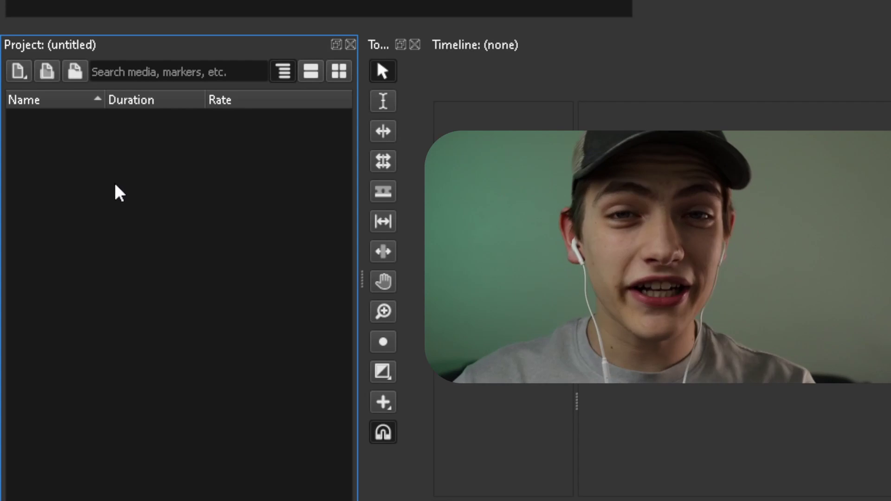
Import MVI_1520.MP4 into the project and select the creek clip.
double_click(183, 274)
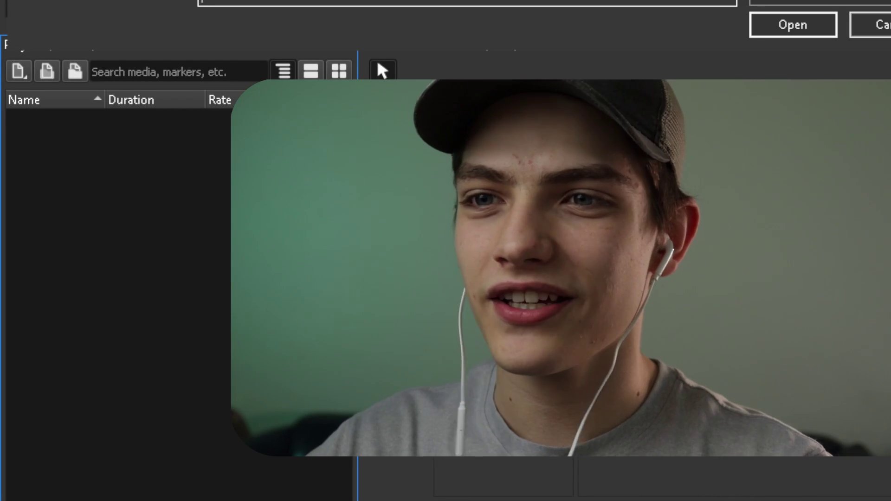
key("Return")
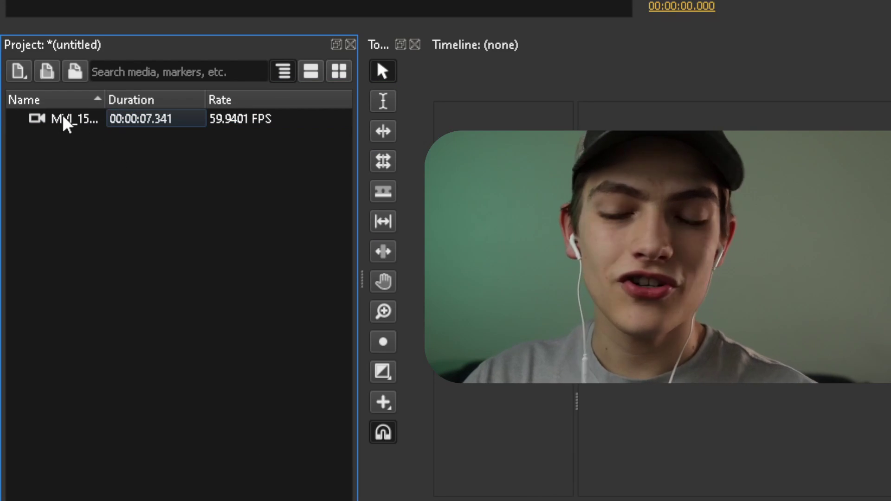
left_click(64, 119)
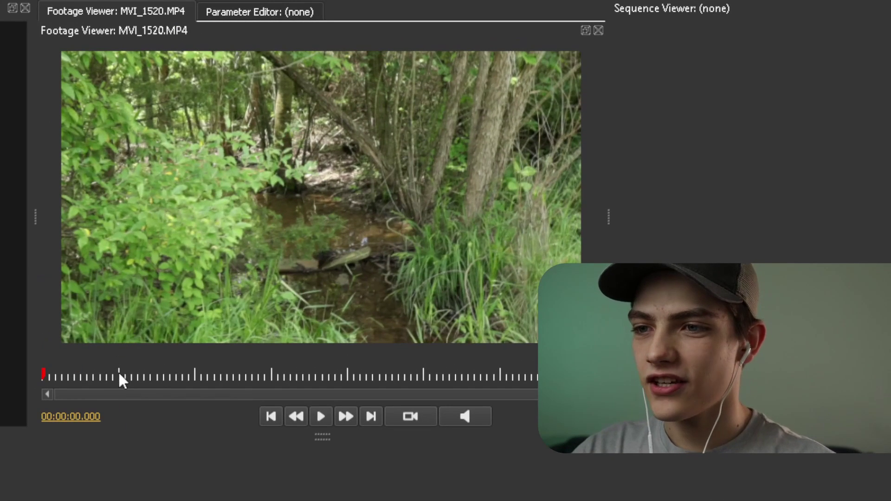
Set the clip's In point at 1.051 s and drag it into a new Sequence 1 timeline.
left_click(43, 374)
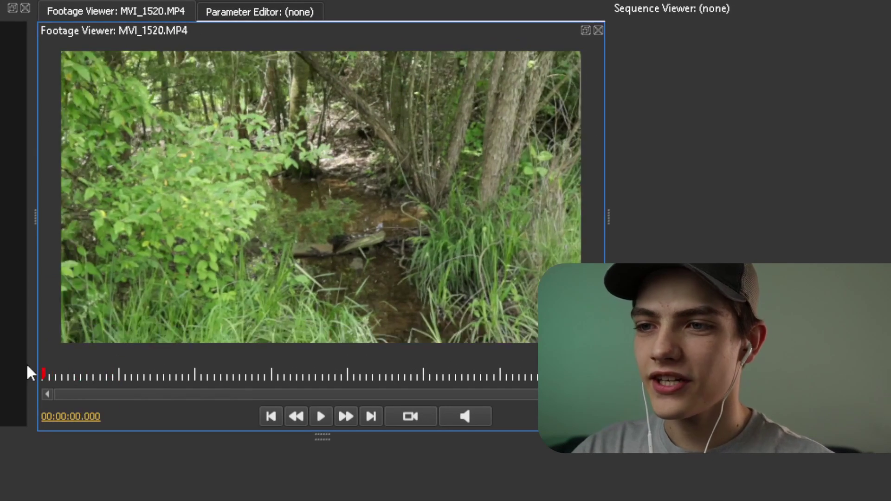
left_click_drag(58, 379, 122, 374)
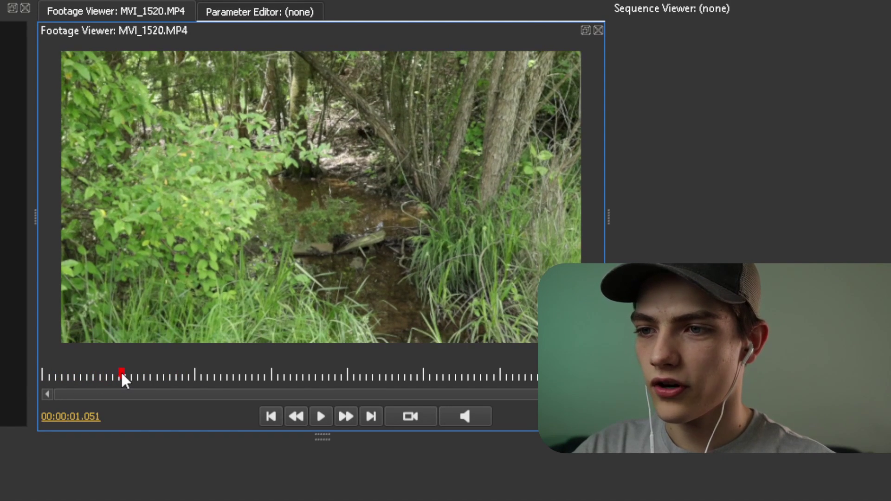
key("i")
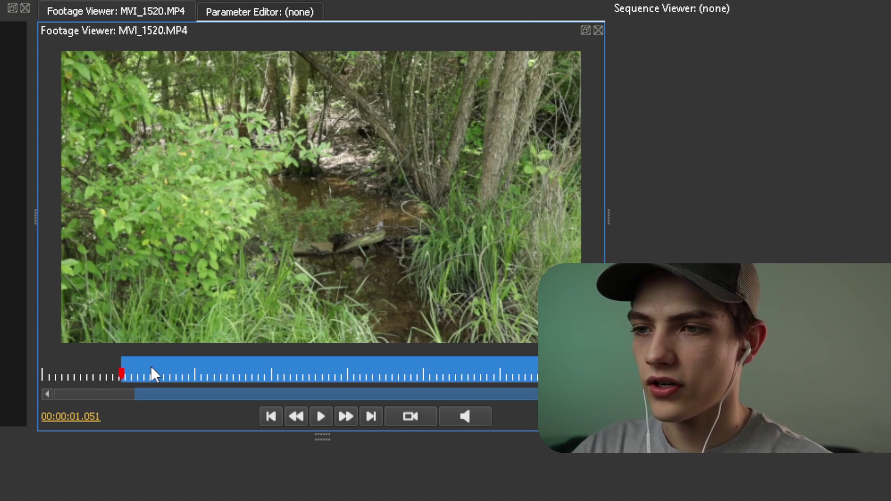
left_click_drag(153, 372, 514, 371)
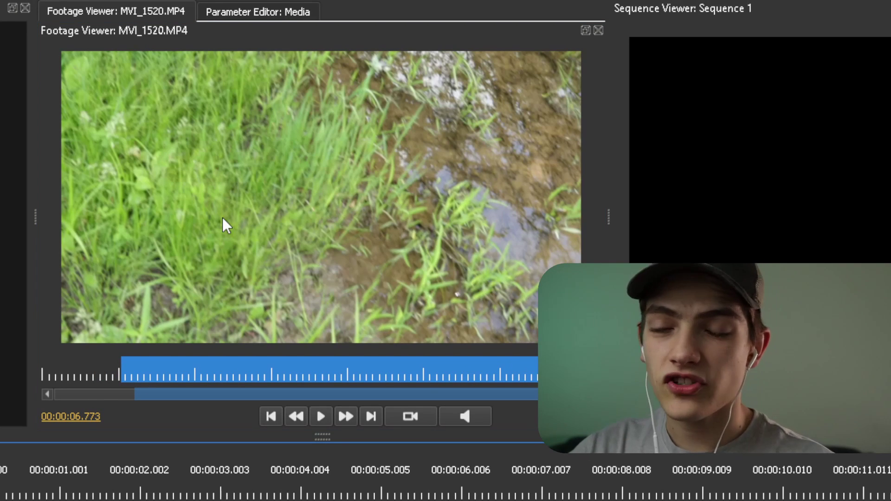
left_click_drag(259, 213, 17, 500)
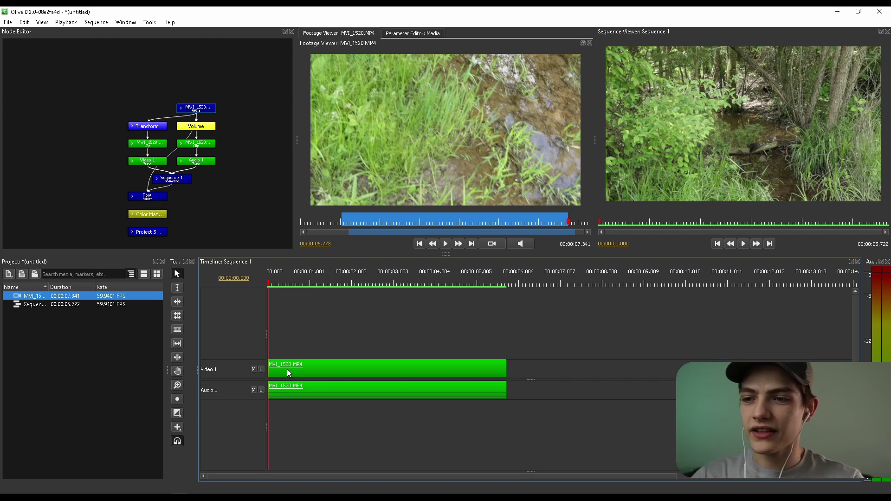
left_click(287, 370)
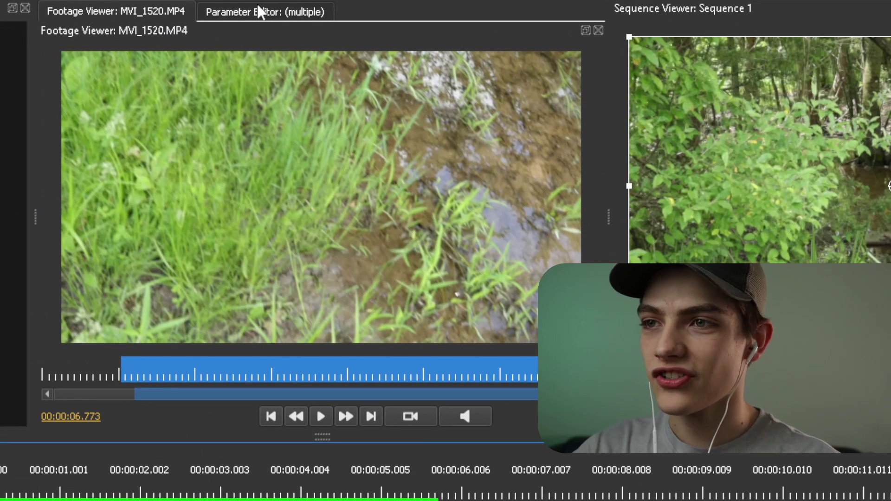
Review both clip parts' parameters (length 00:00:05.722, media in 00:00:01.051, speed 100%) and preview playback.
left_click(259, 11)
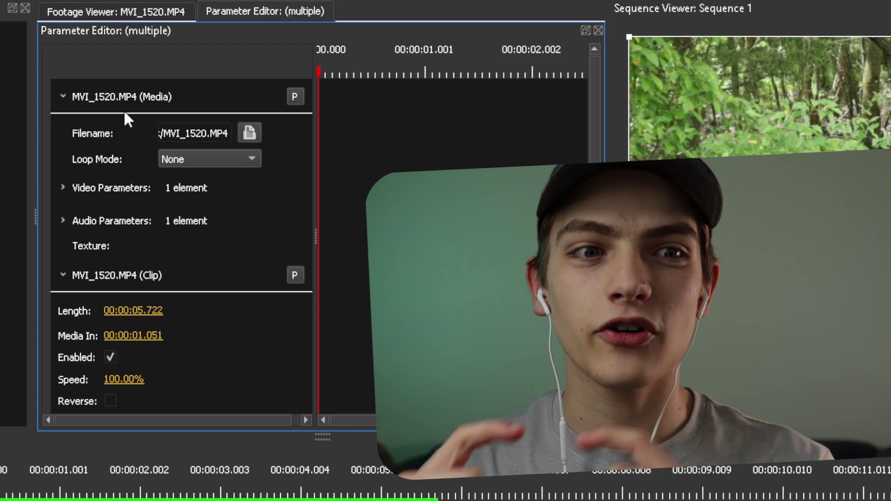
scroll(131, 236, "down", 5)
scroll(132, 241, "down", 3)
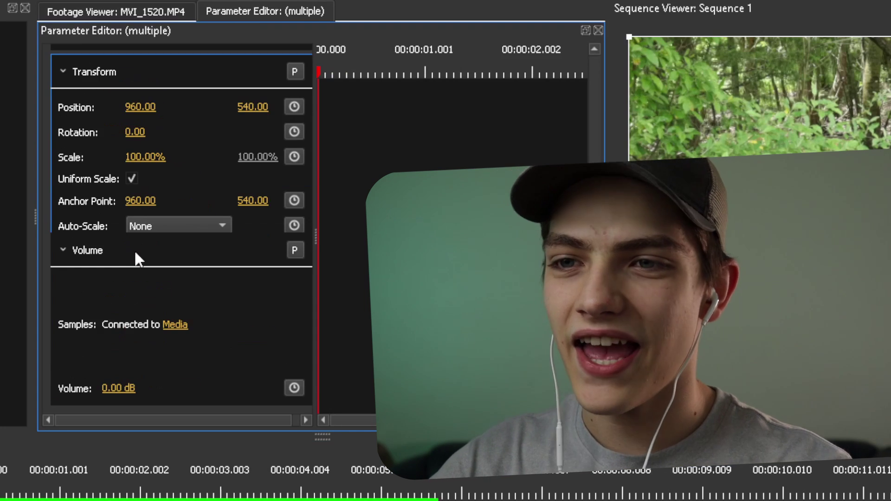
scroll(121, 278, "up", 8)
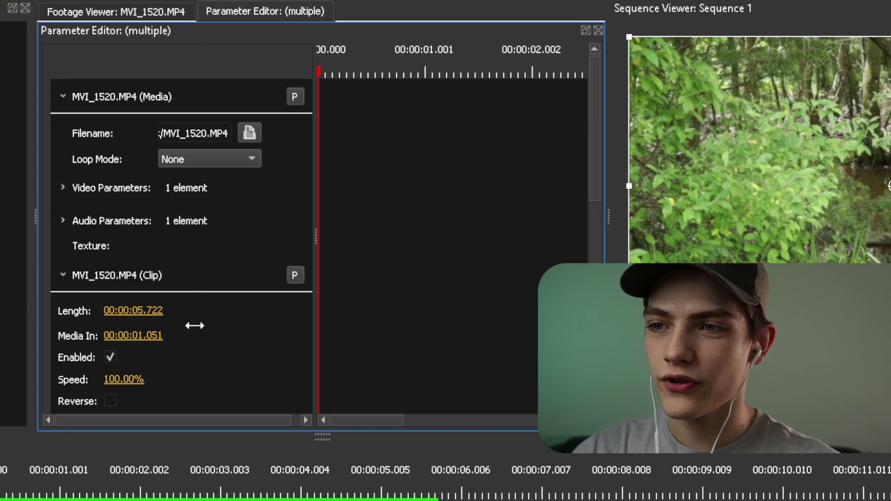
scroll(128, 245, "down", 7)
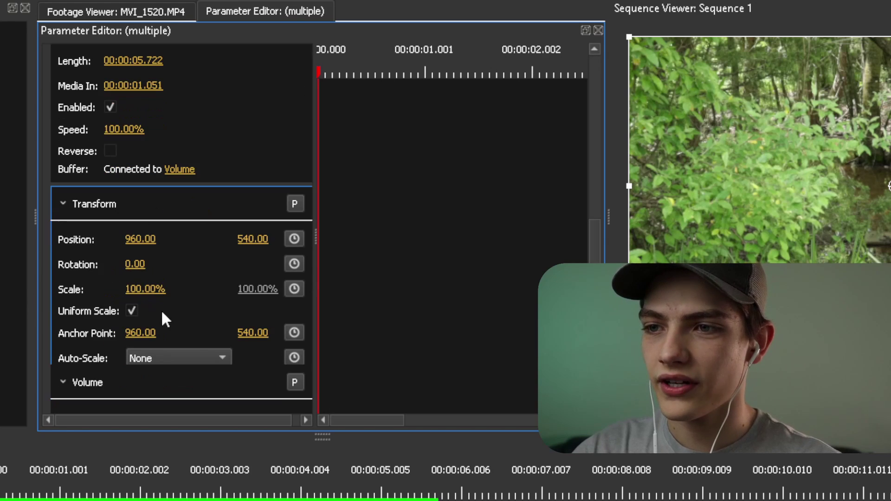
scroll(93, 220, "up", 8)
scroll(125, 260, "down", 5)
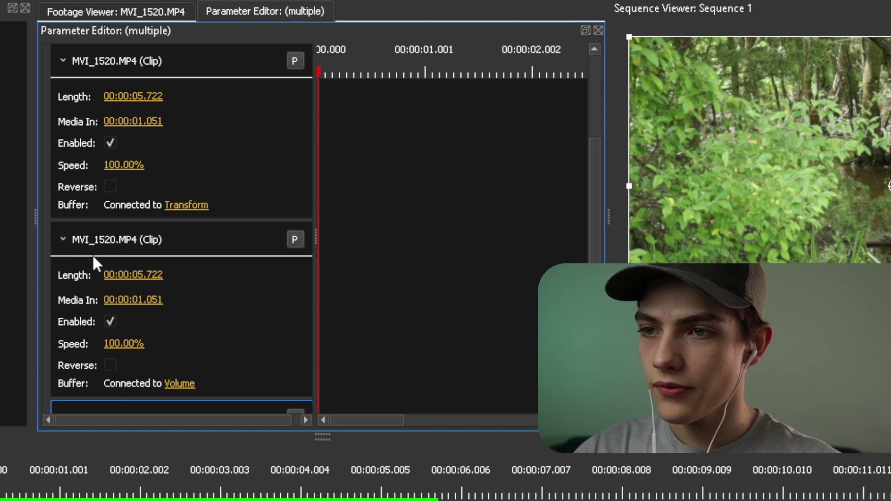
left_click(149, 236)
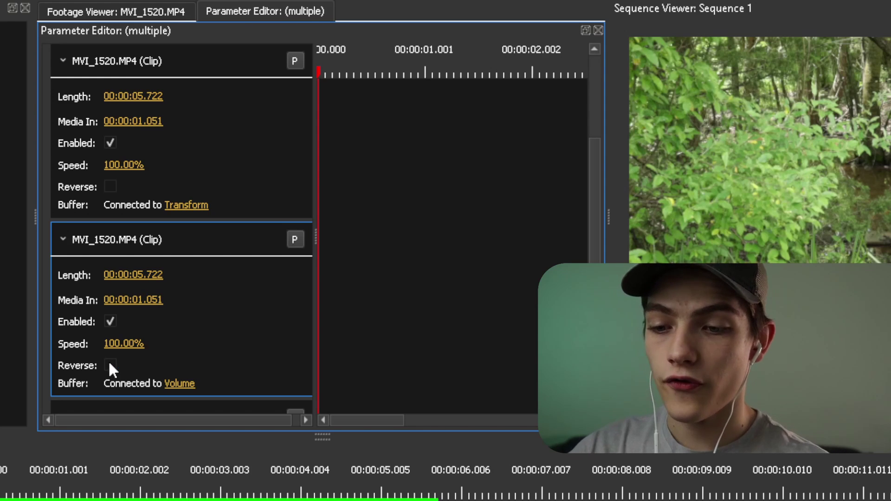
key("space")
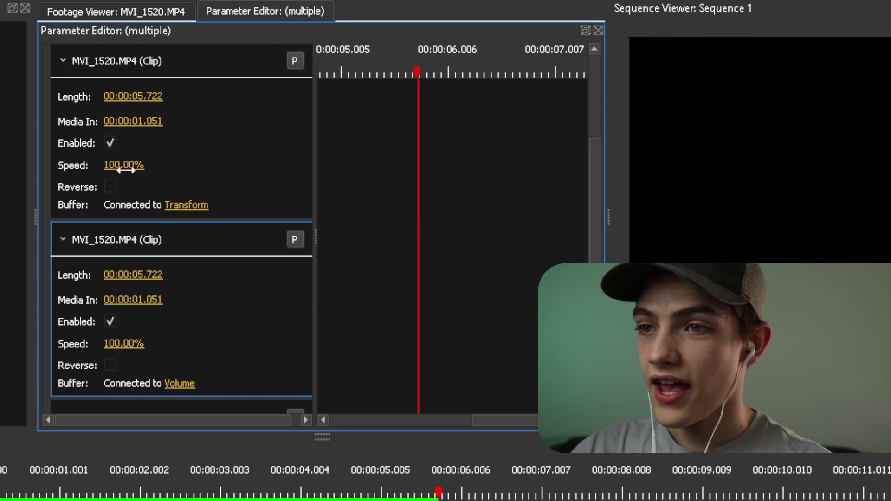
left_click(111, 185)
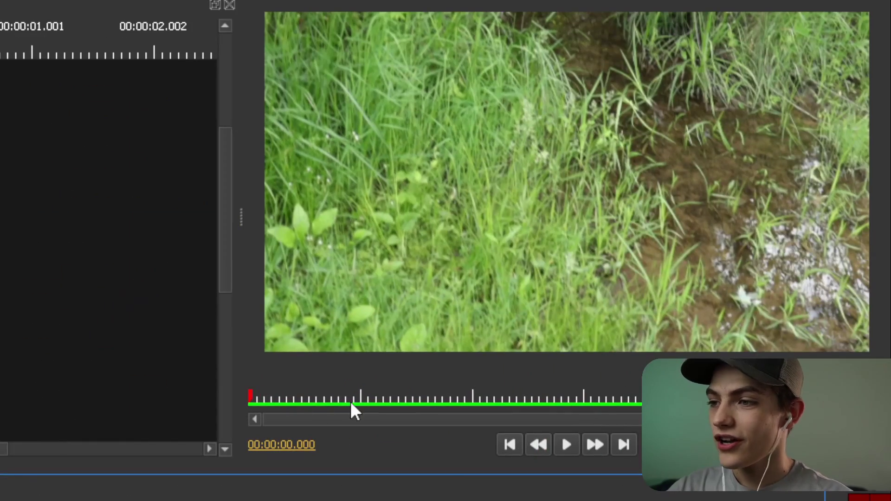
left_click(350, 402)
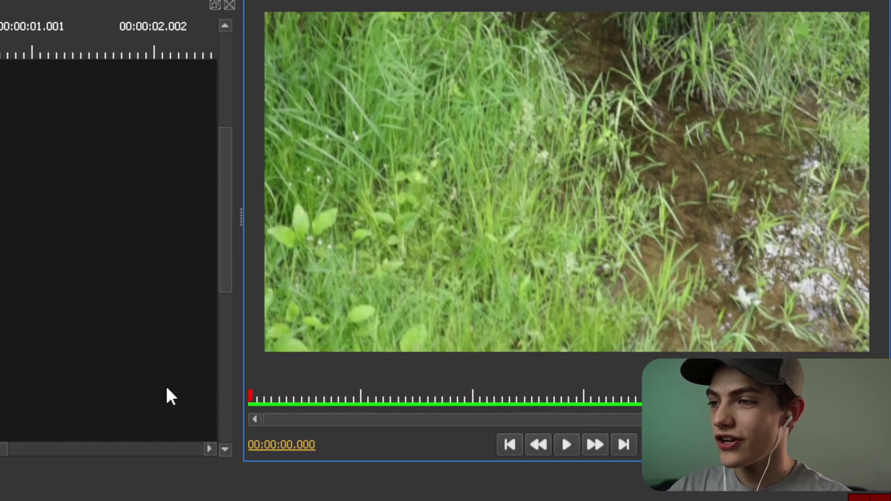
key("space")
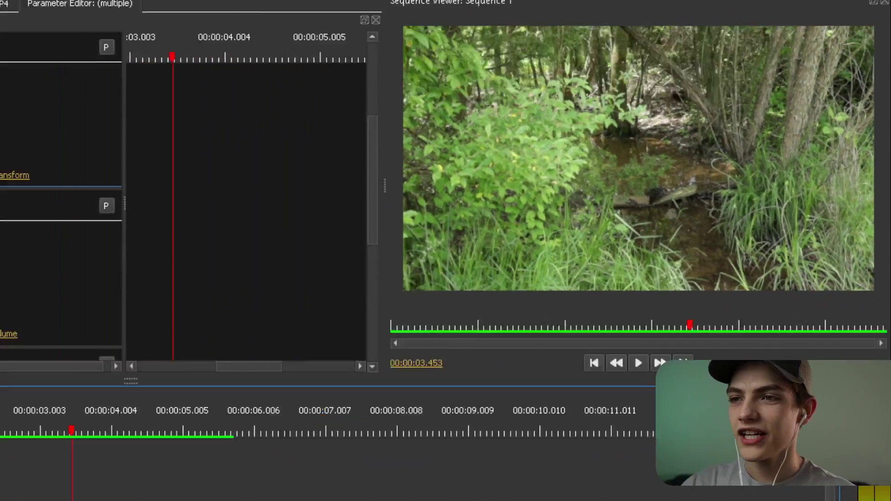
left_click(335, 124)
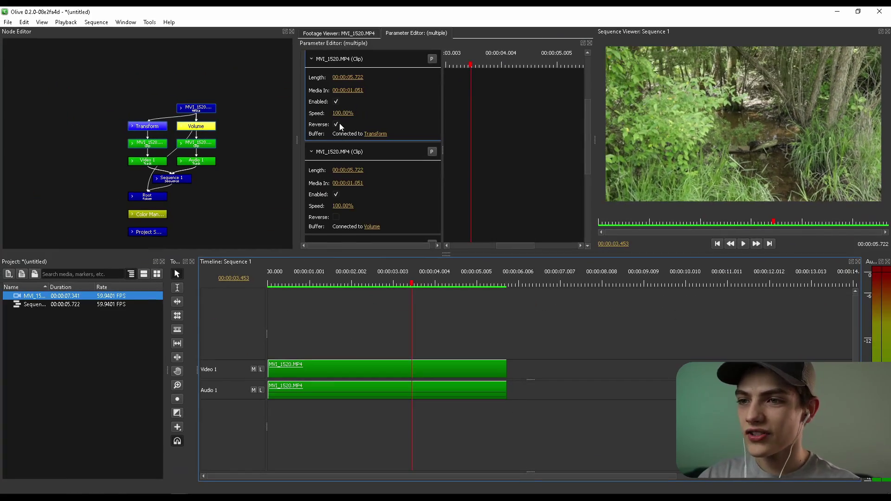
left_click(336, 124)
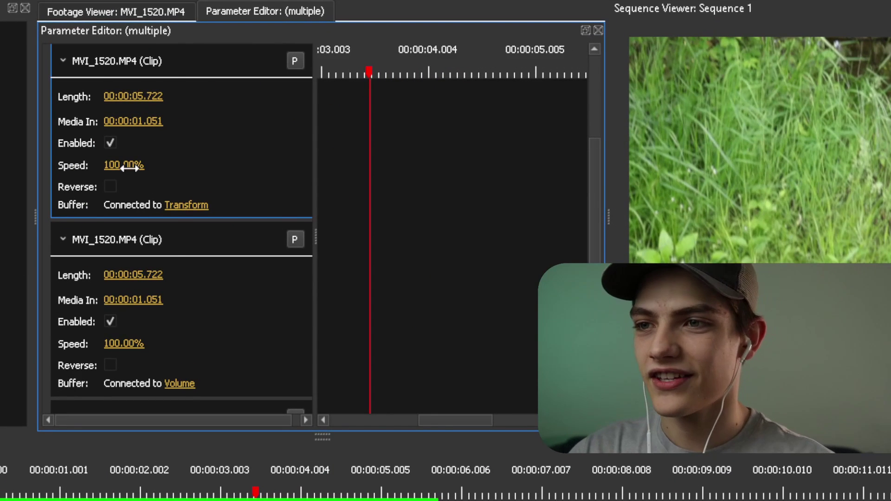
Lower the video clip's Speed to 80.00% and play the sequence to preview it.
left_click(348, 115)
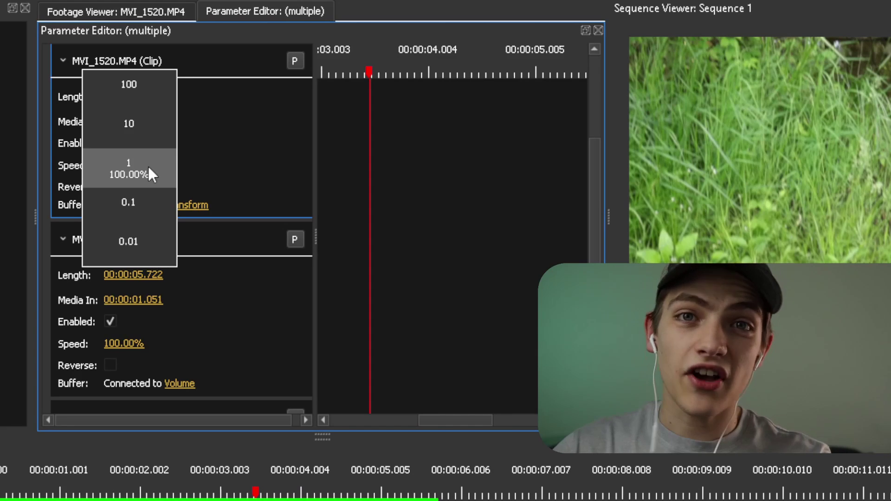
left_click_drag(141, 166, 64, 165)
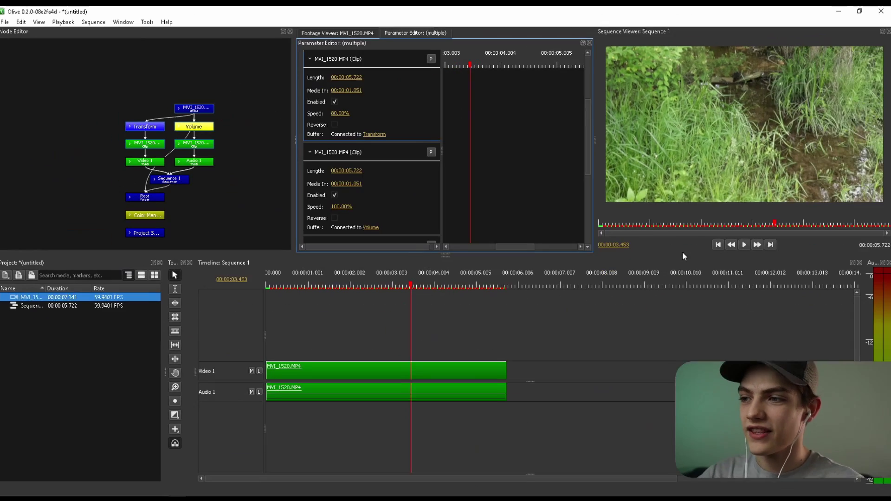
left_click(599, 224)
key("space")
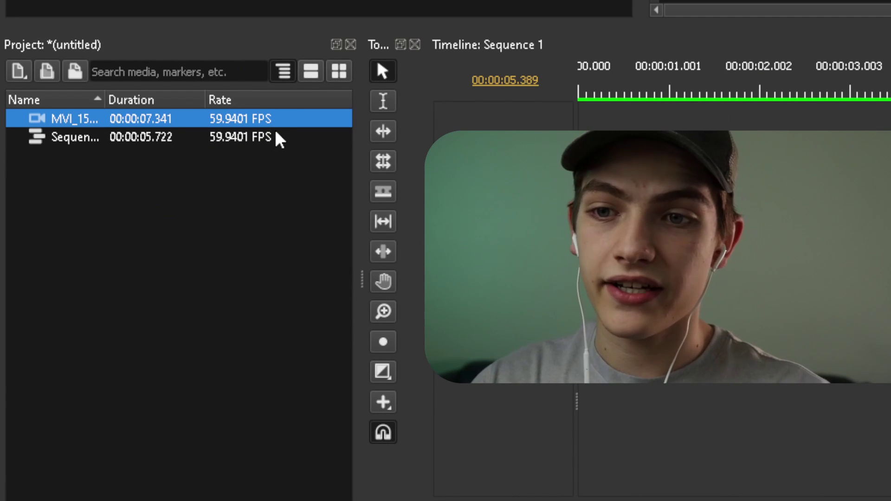
left_click(229, 139)
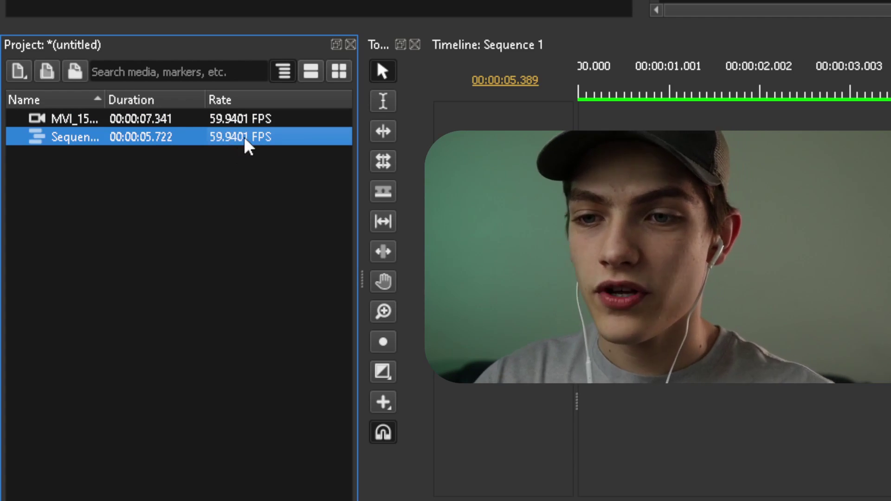
In Sequence 1's properties, set the frame rate to 23.976 FPS and rename it Creek.
right_click(246, 140)
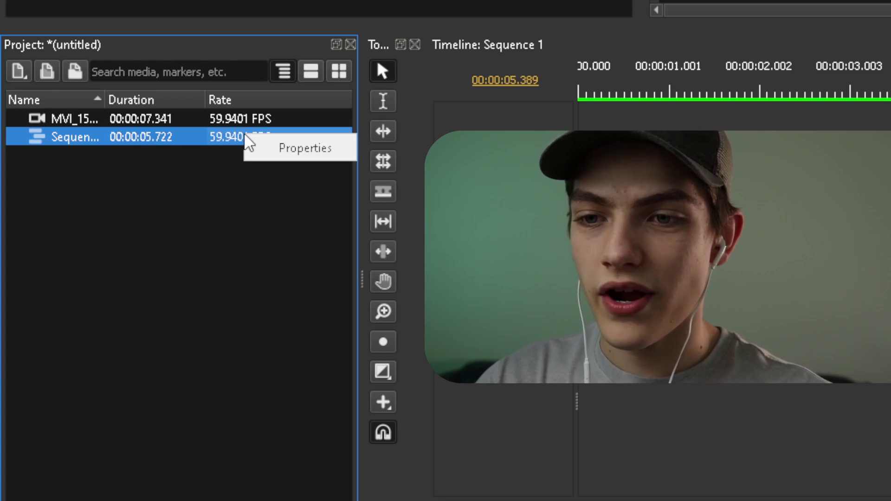
left_click(297, 149)
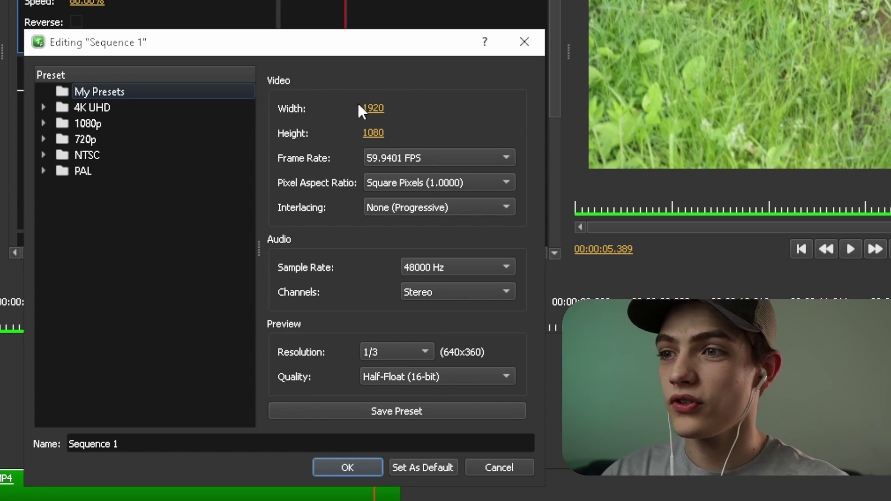
left_click(408, 159)
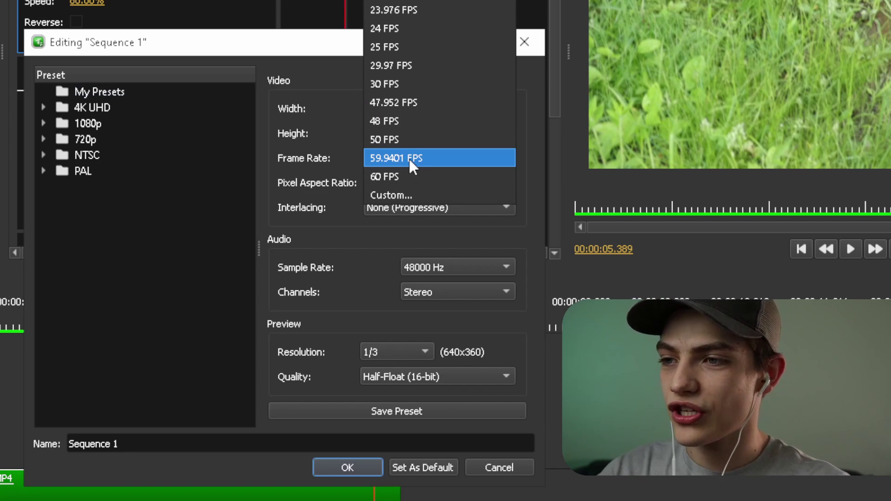
left_click(399, 11)
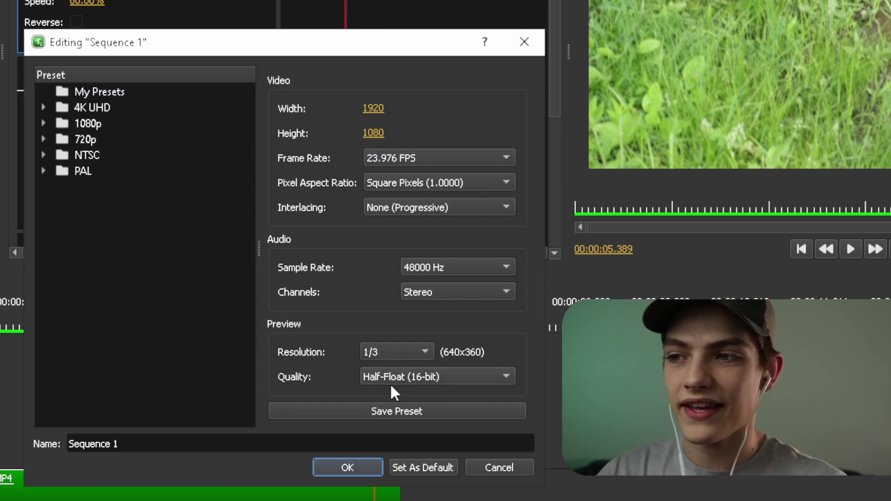
triple_click(200, 444)
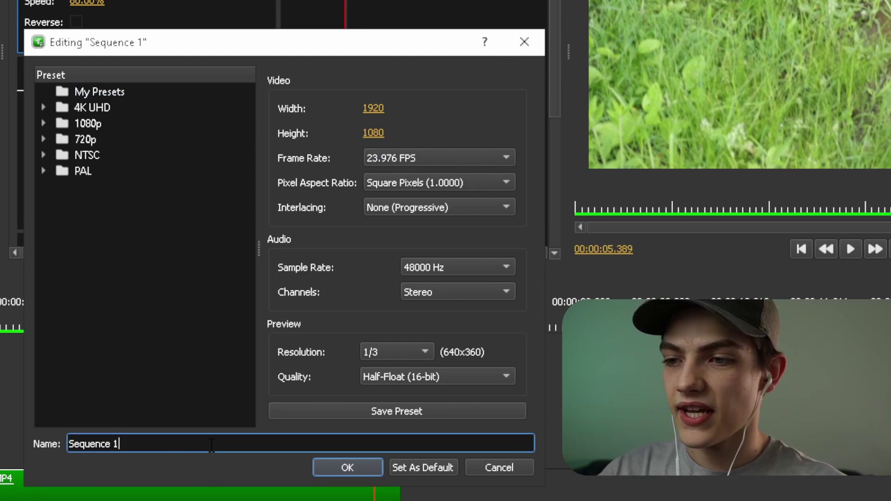
key("BackSpace")
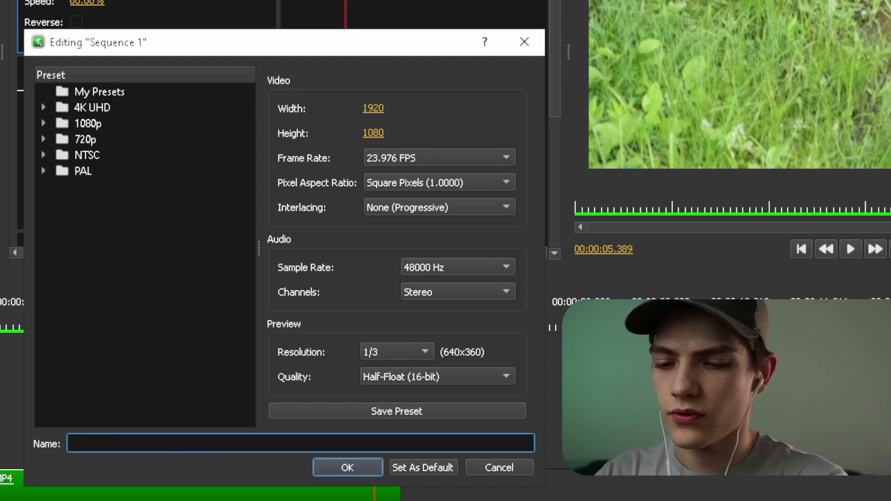
type("Creek")
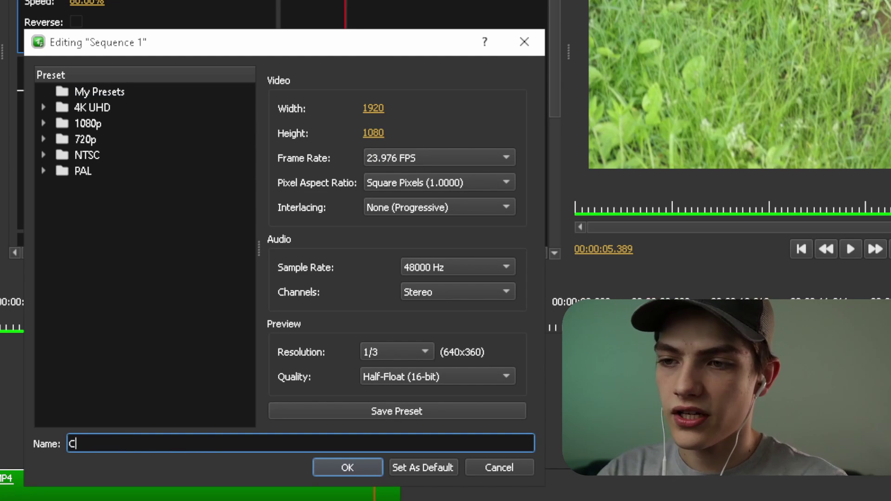
Apply the Creek 23.976 FPS settings and play the sequence from the start.
left_click(357, 468)
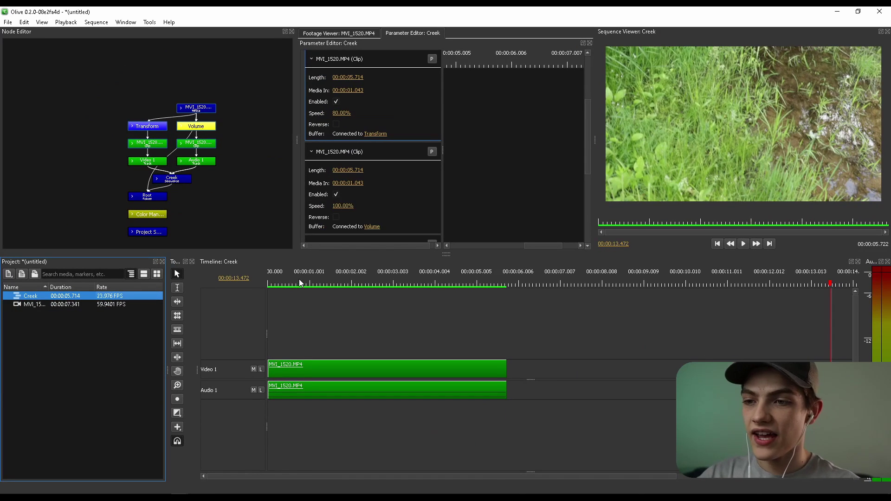
left_click_drag(299, 279, 207, 270)
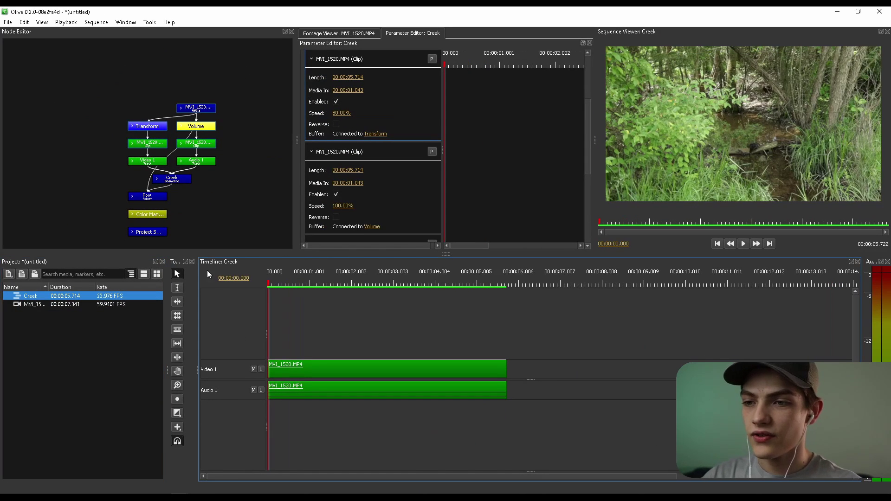
key("space")
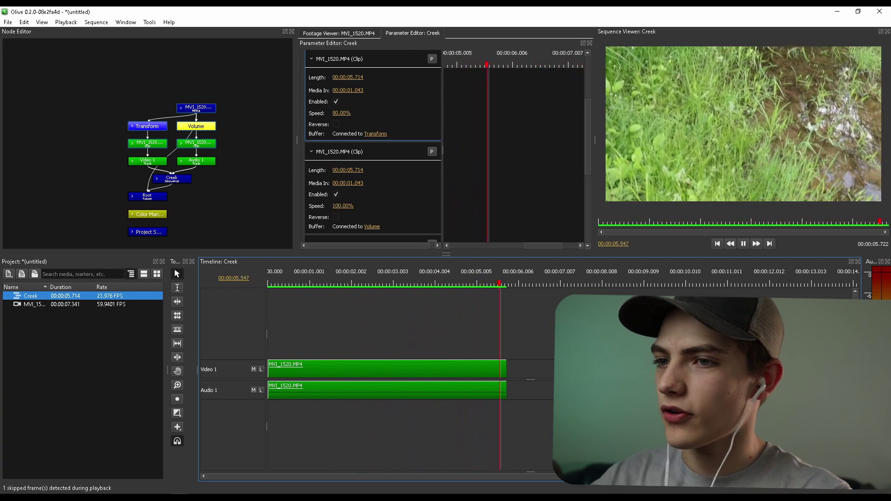
key("Home")
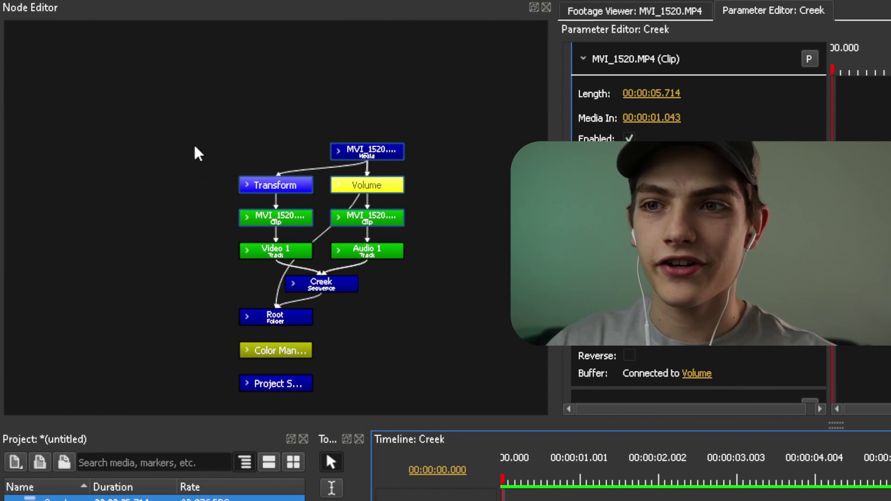
left_click_drag(104, 106, 27, 76)
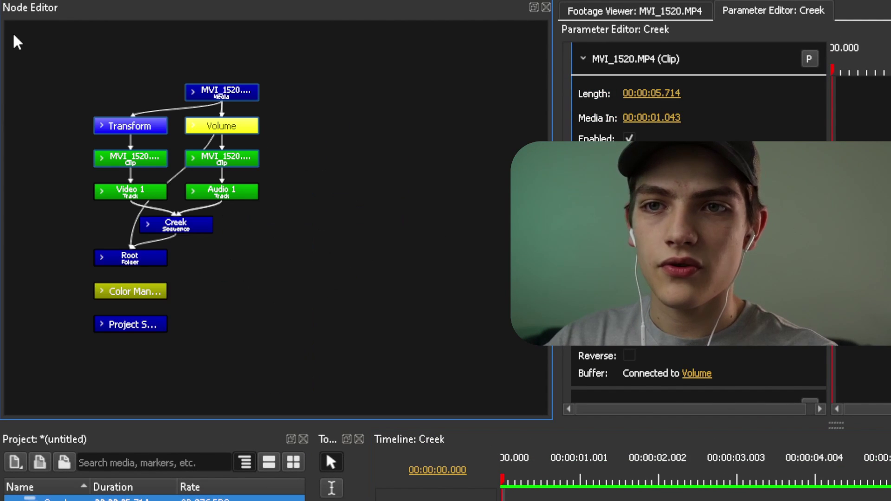
Add a General > Time Remap node and connect it between the clip's Media and Transform.
right_click(13, 35)
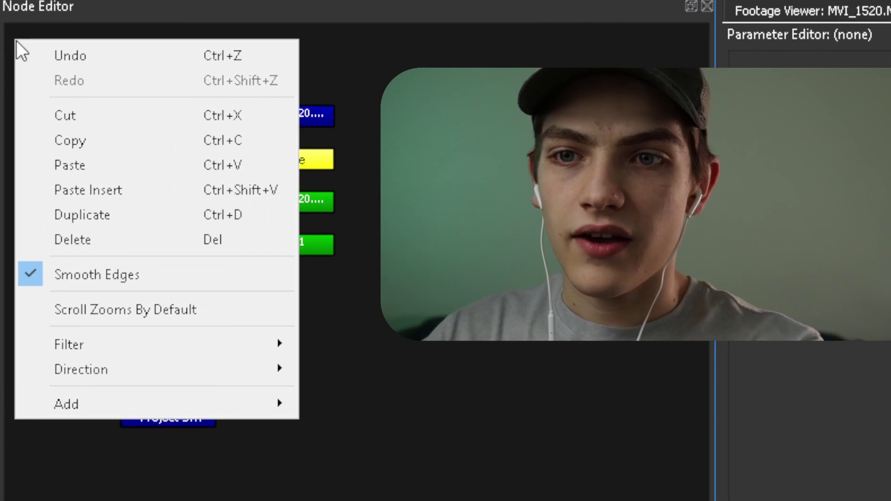
mouse_move(84, 401)
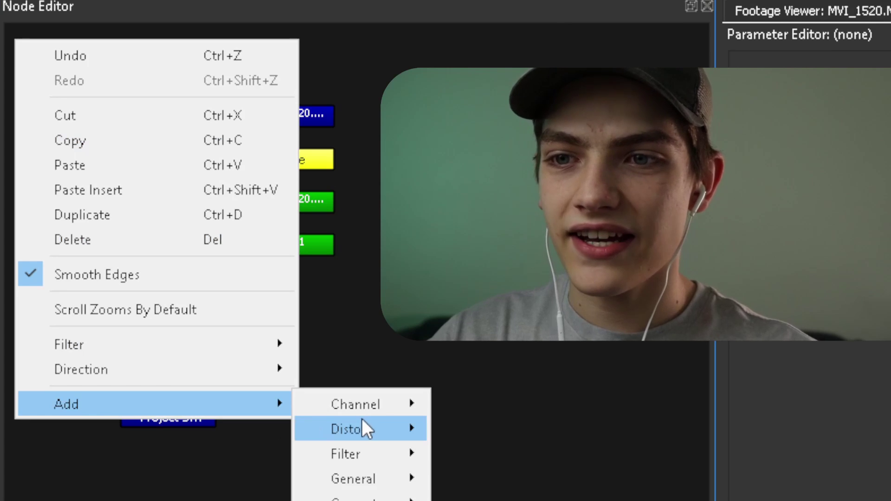
mouse_move(371, 479)
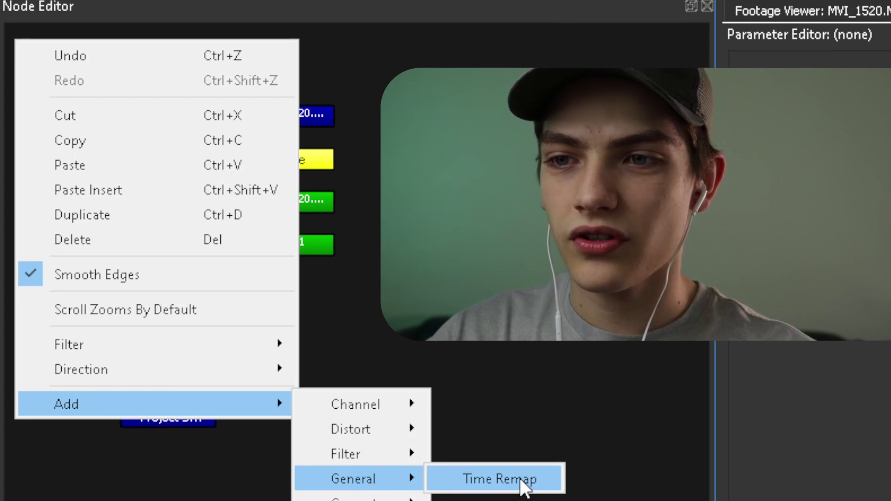
left_click(519, 478)
left_click_drag(28, 243, 196, 146)
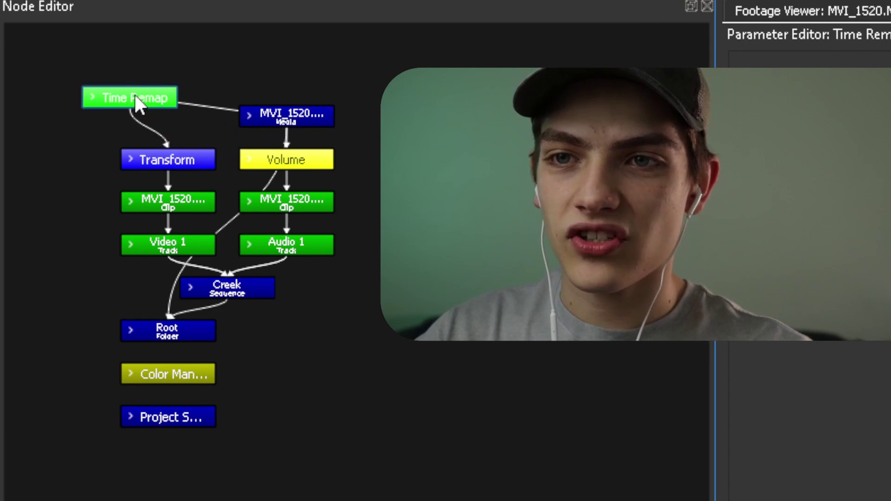
left_click_drag(136, 96, 163, 128)
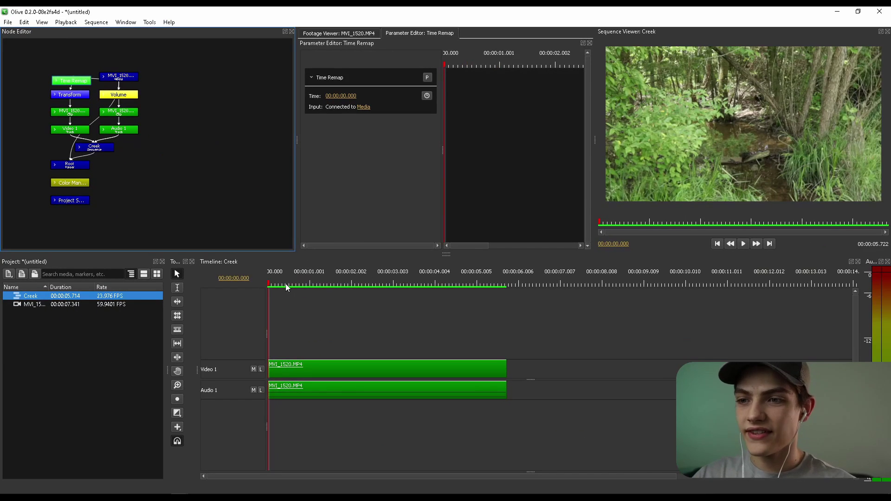
Preview the remapped sequence, then enable keyframing on Time Remap's Time at 00:00:00.000.
left_click(311, 263)
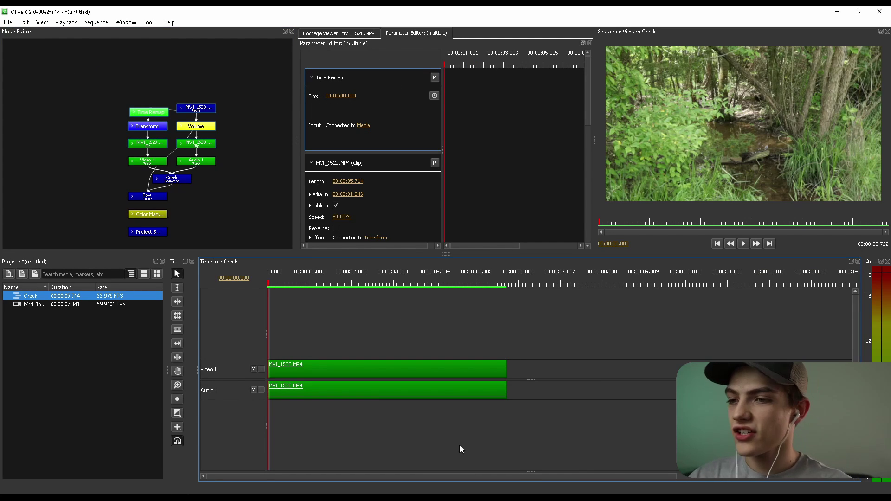
key("space")
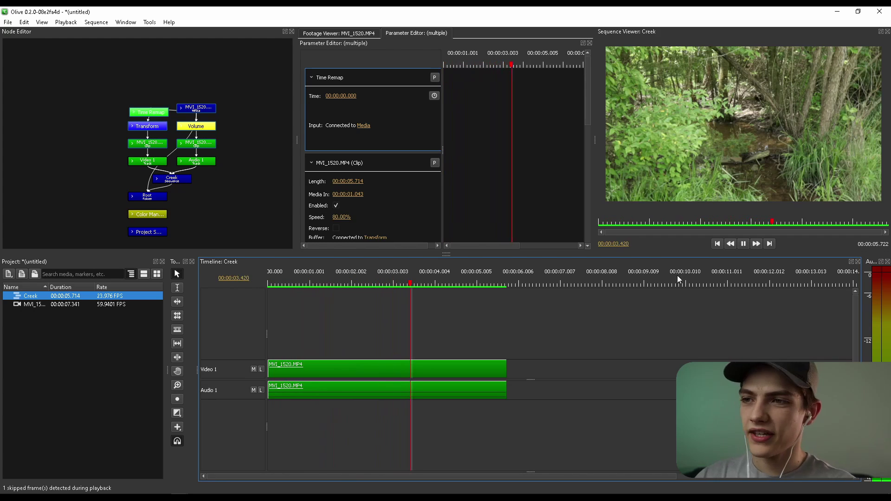
key("space")
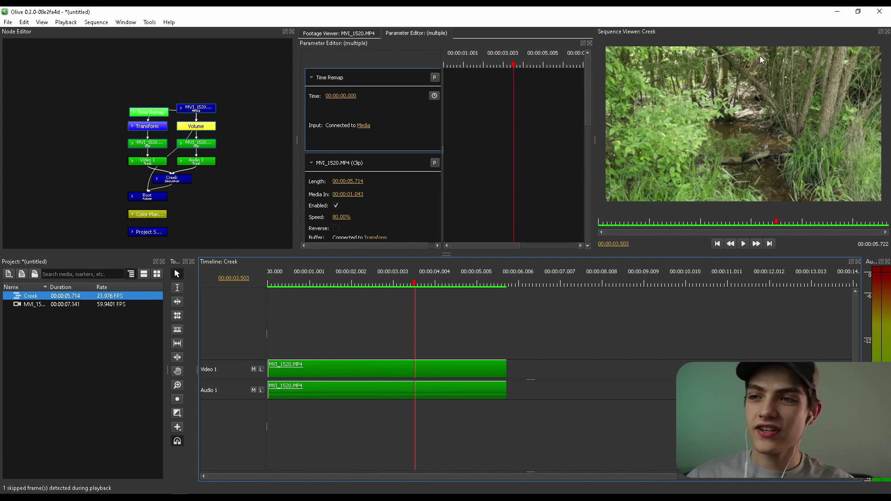
key("Home")
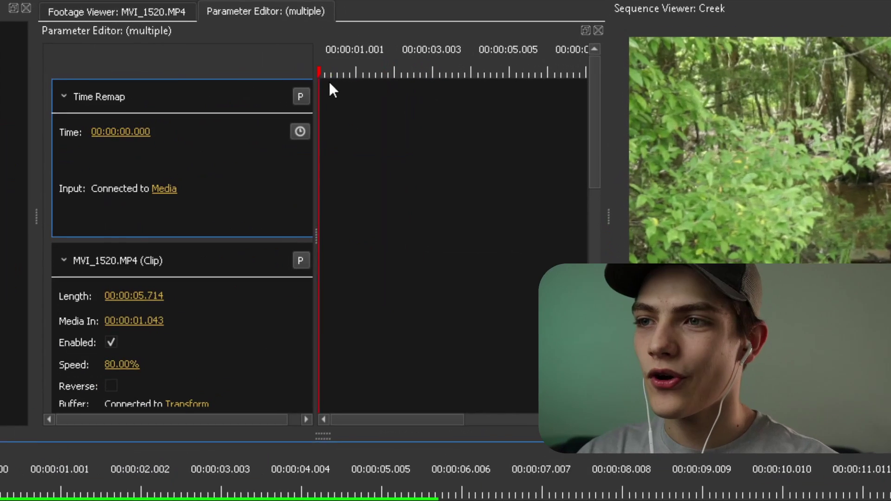
left_click(299, 131)
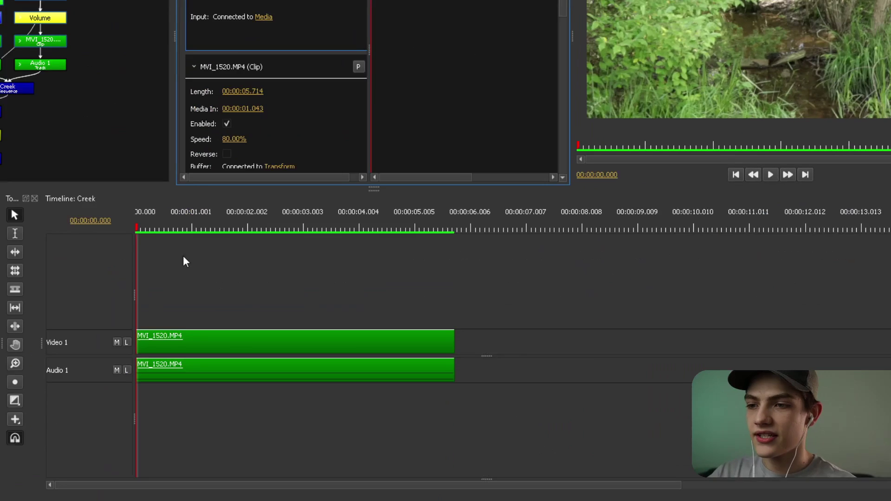
Keyframe Time Remap's Time at the clip end, dragging its value to about 6 seconds.
left_click_drag(194, 218, 458, 220)
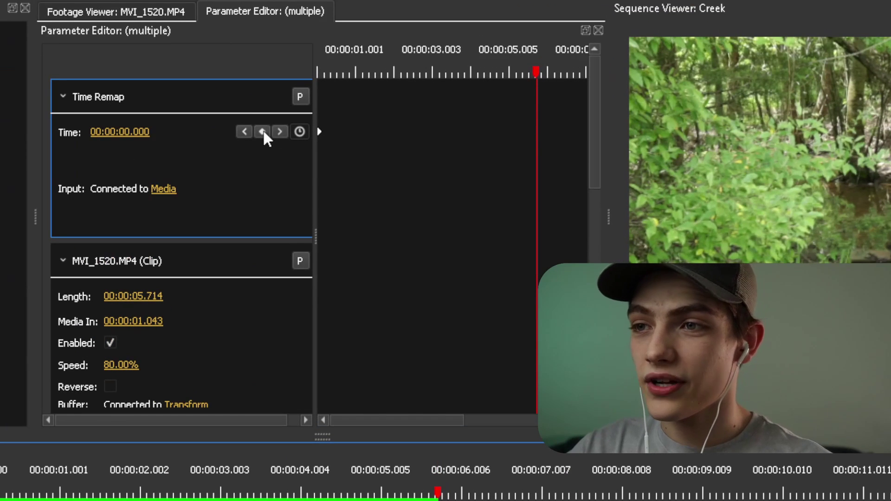
left_click(263, 131)
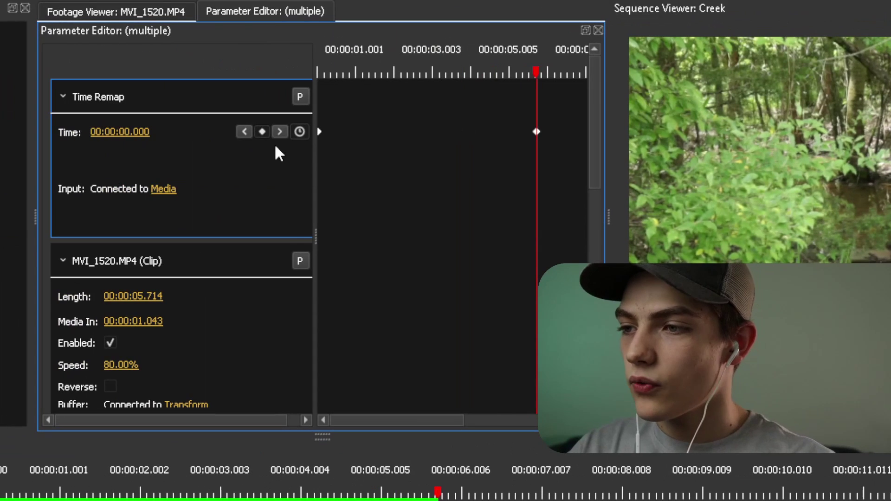
left_click(130, 139)
left_click_drag(131, 138, 294, 169)
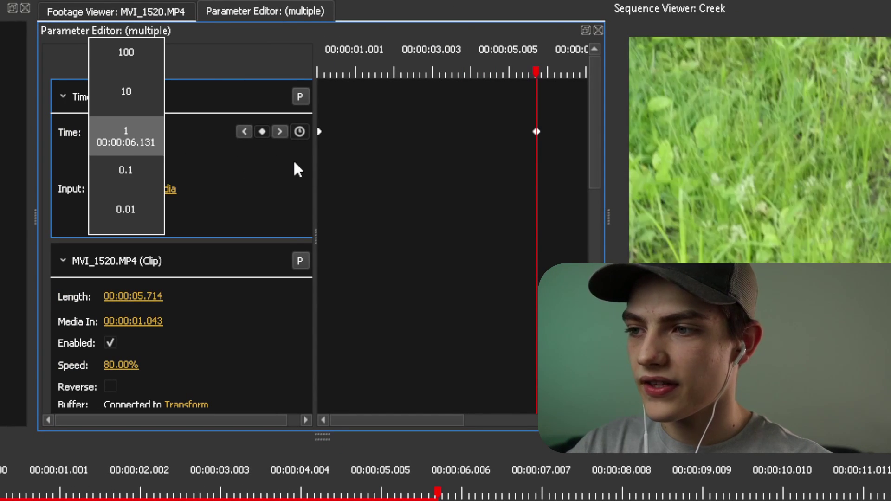
key("Home")
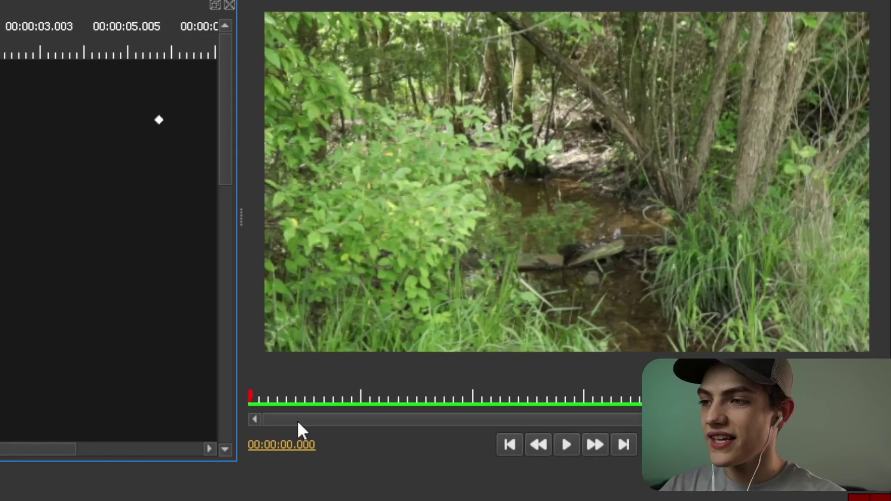
Add a Time Remap keyframe at 00:00:01.084 with Time raised to 00:00:02.127.
key("space")
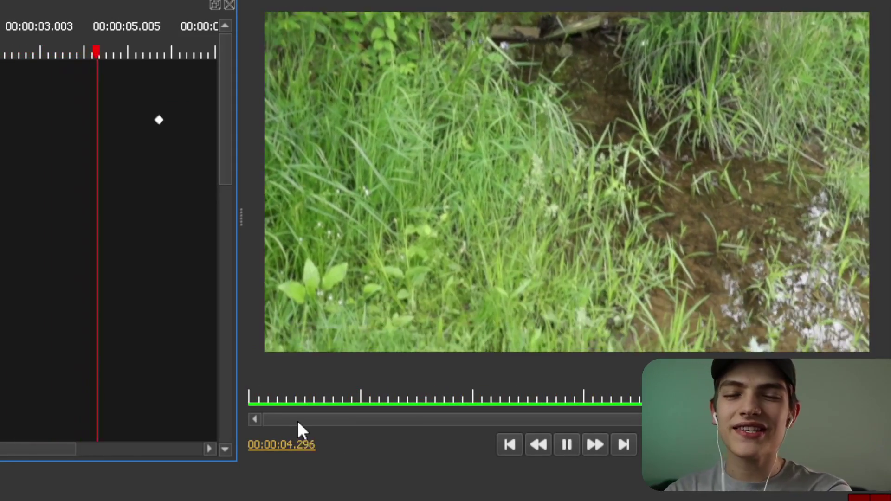
key("space")
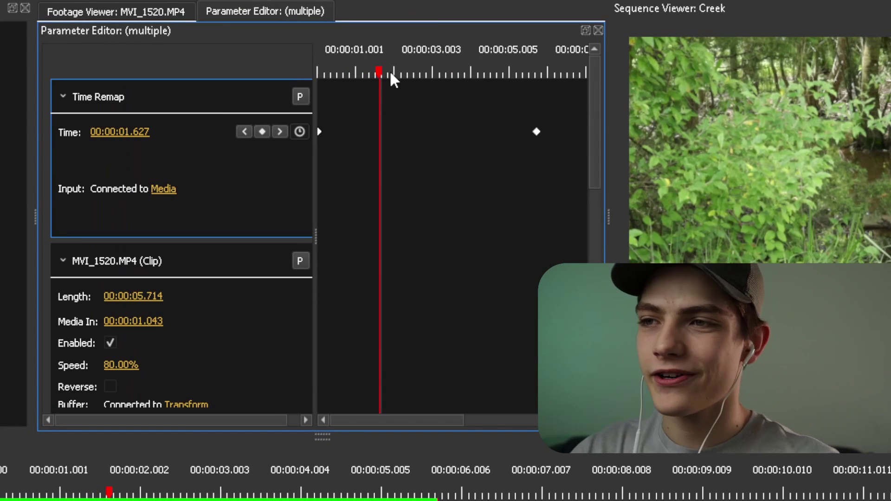
left_click_drag(381, 70, 358, 70)
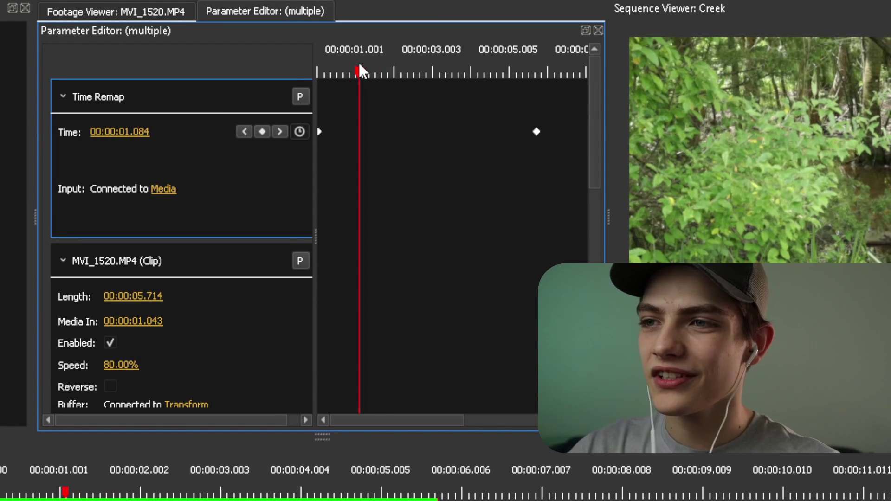
left_click(262, 131)
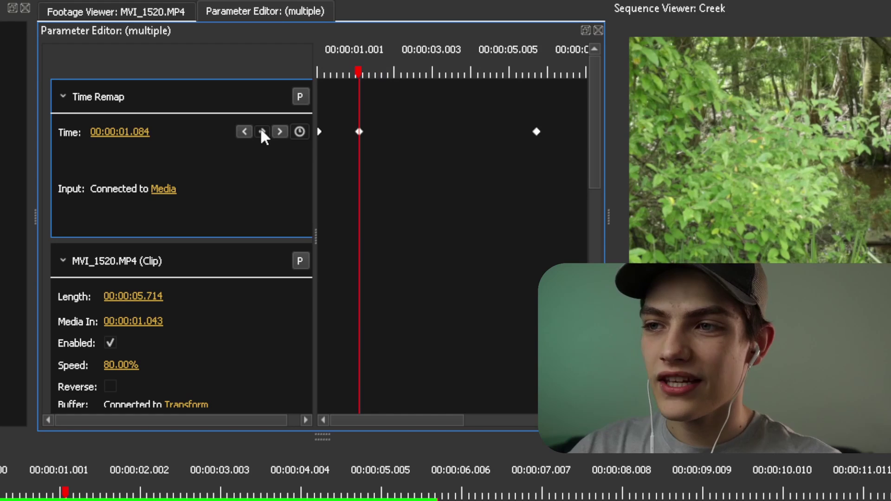
left_click(127, 130)
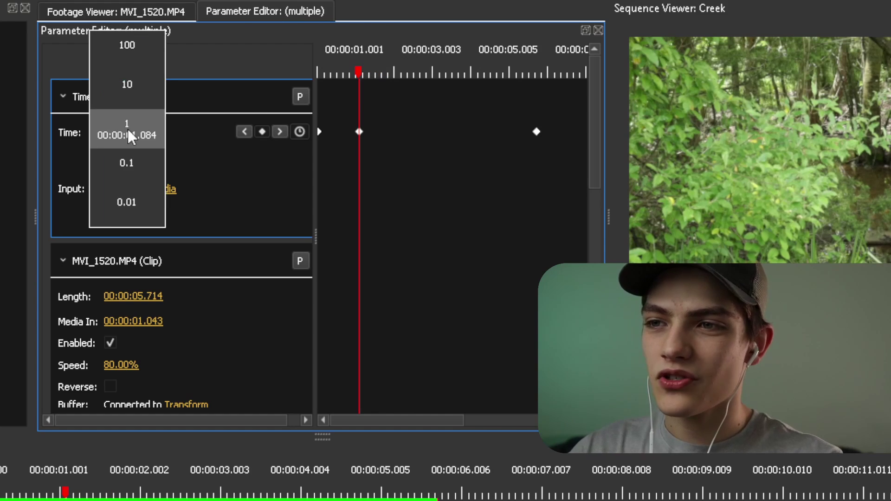
left_click_drag(138, 130, 189, 138)
Play the speed ramp back from the start to check it.
left_click_drag(363, 69, 232, 84)
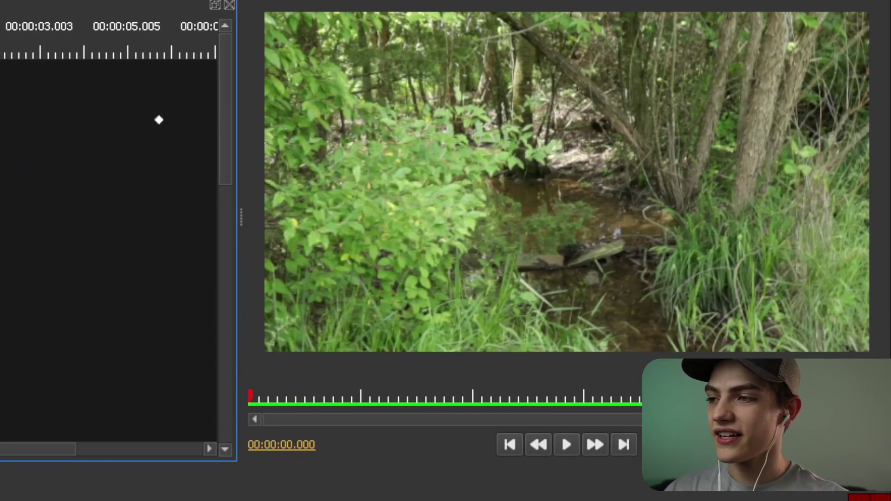
key("space")
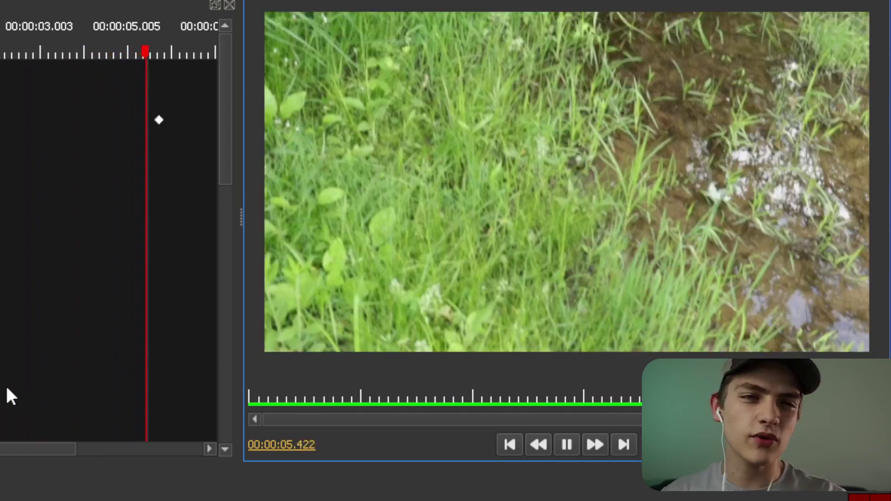
key("space")
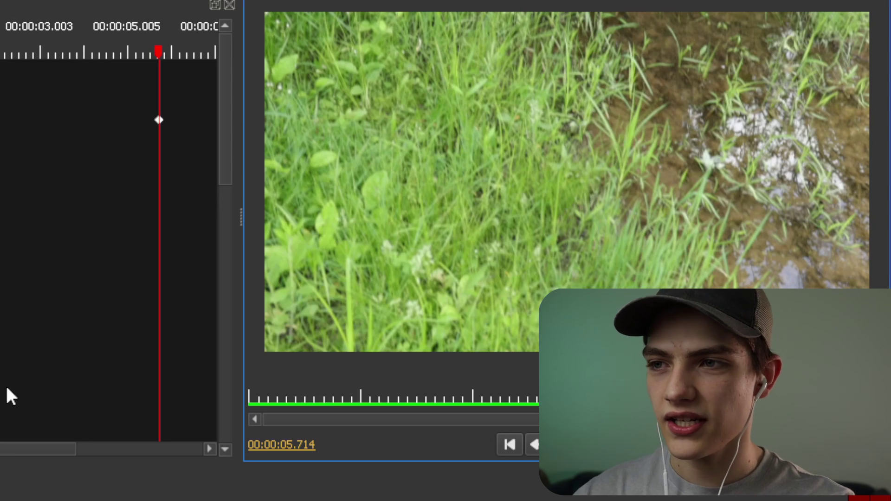
left_click_drag(145, 54, 1, 37)
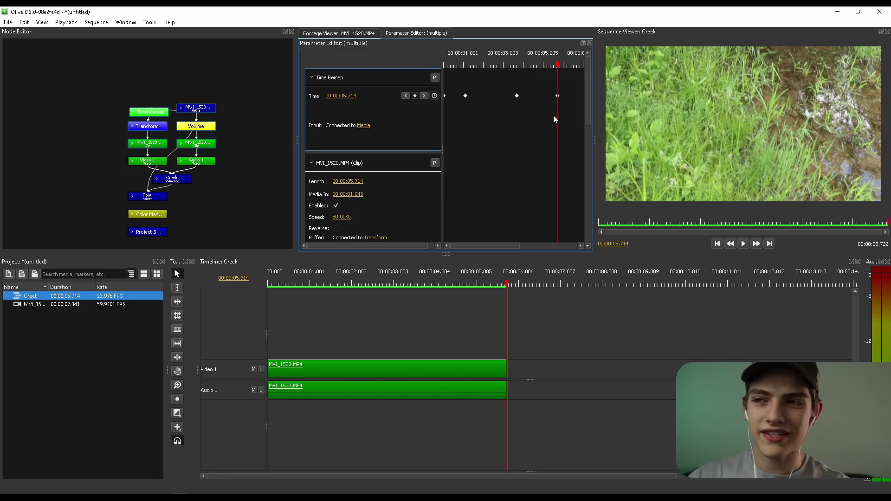
Delete the existing Time keyframes and add one holding Time at 00:00:03.378, then preview.
left_click_drag(569, 130, 357, 74)
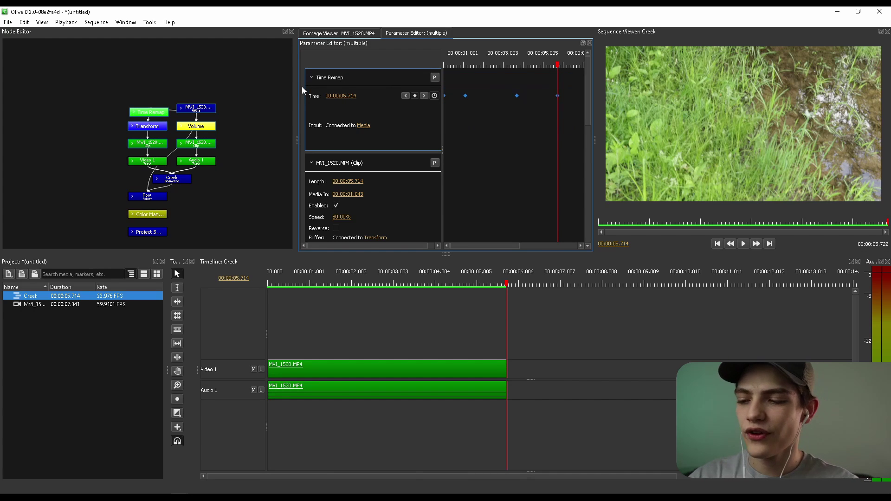
key("Delete")
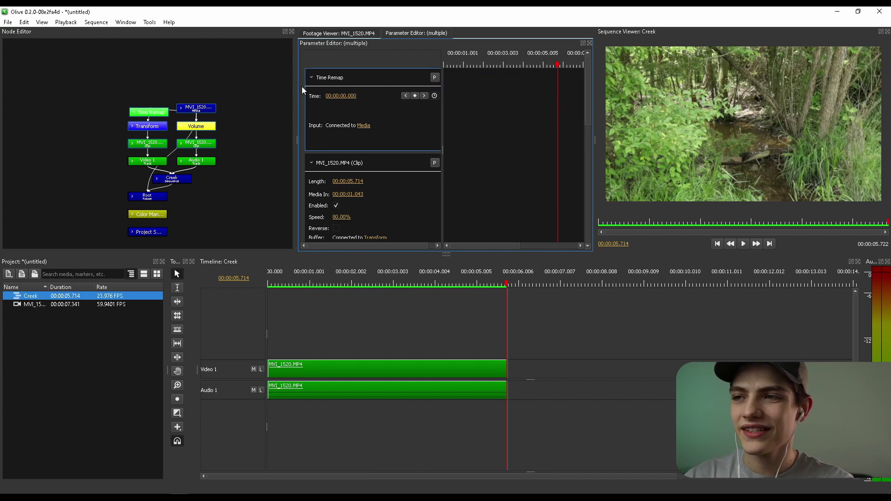
left_click(414, 96)
left_click_drag(340, 96, 396, 103)
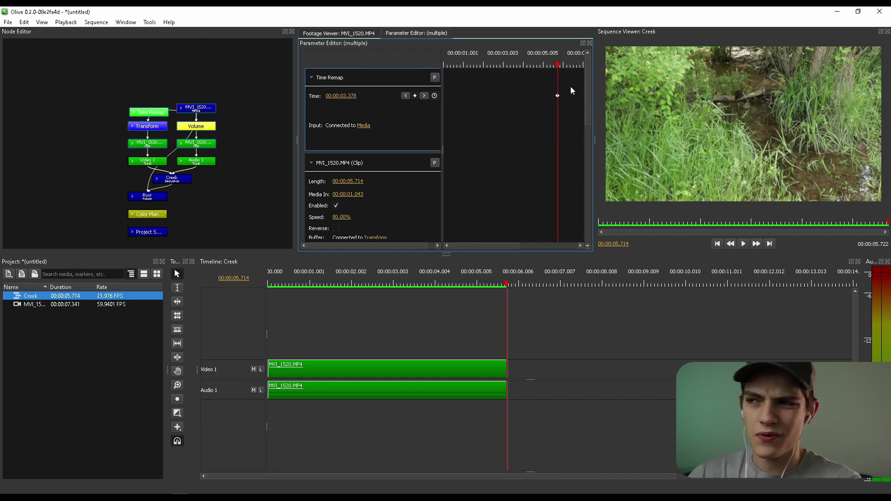
key("space")
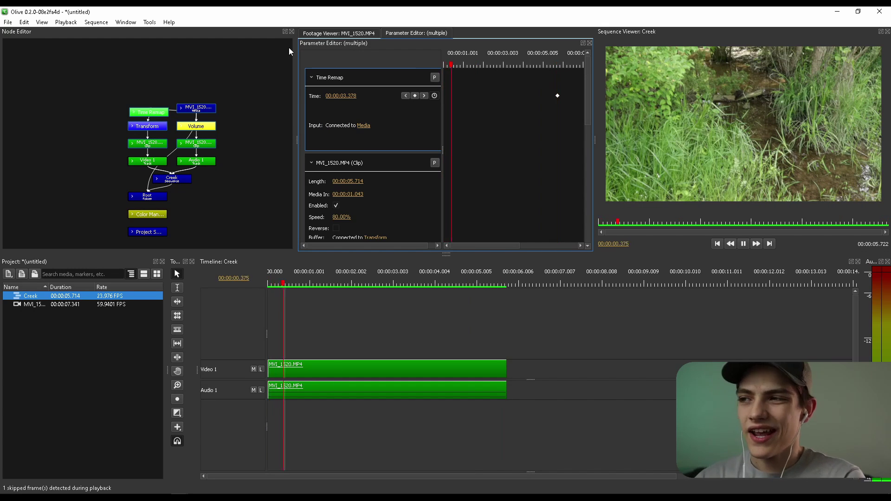